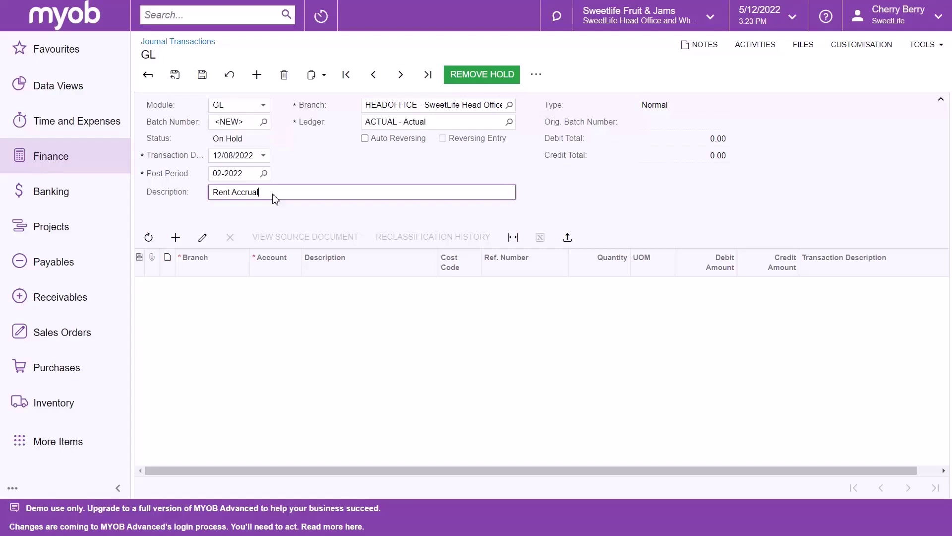
# Take the Rent Accrual journal off hold and add a line for account 62900, Rent or Lease Expense
pyautogui.click(491, 79)
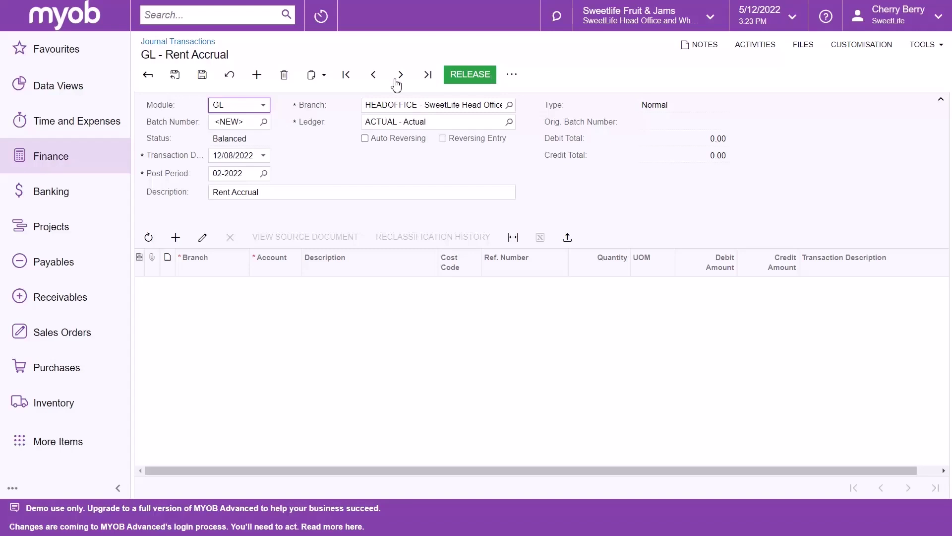
pyautogui.click(177, 239)
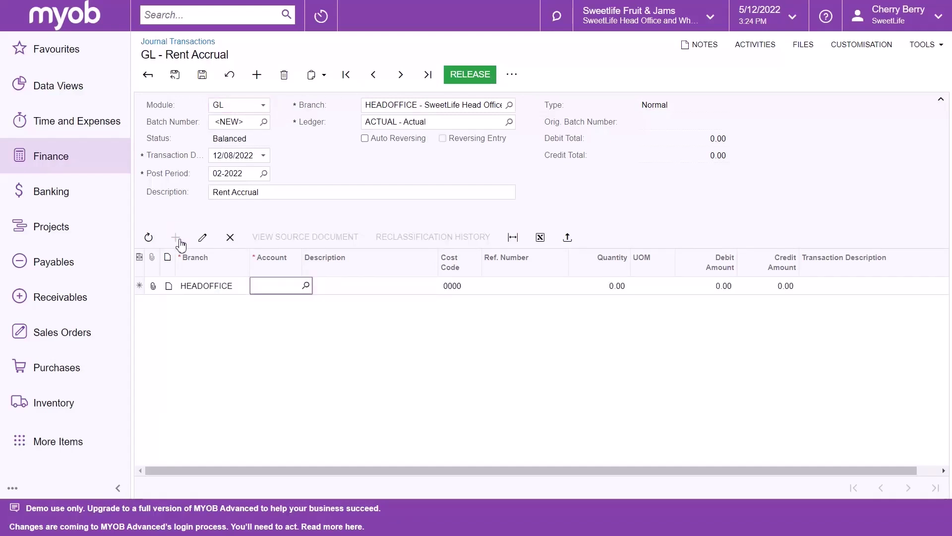
pyautogui.click(306, 286)
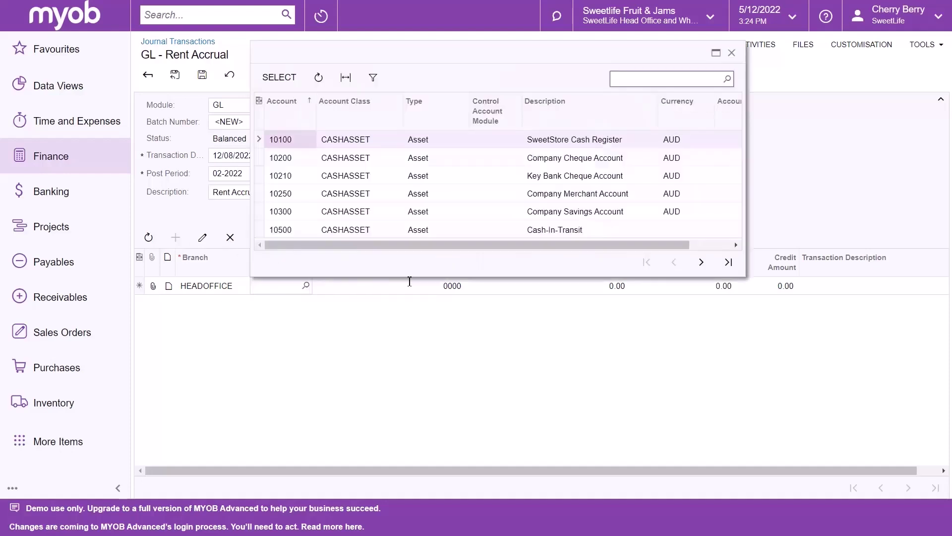
pyautogui.click(645, 83)
pyautogui.write('Rent')
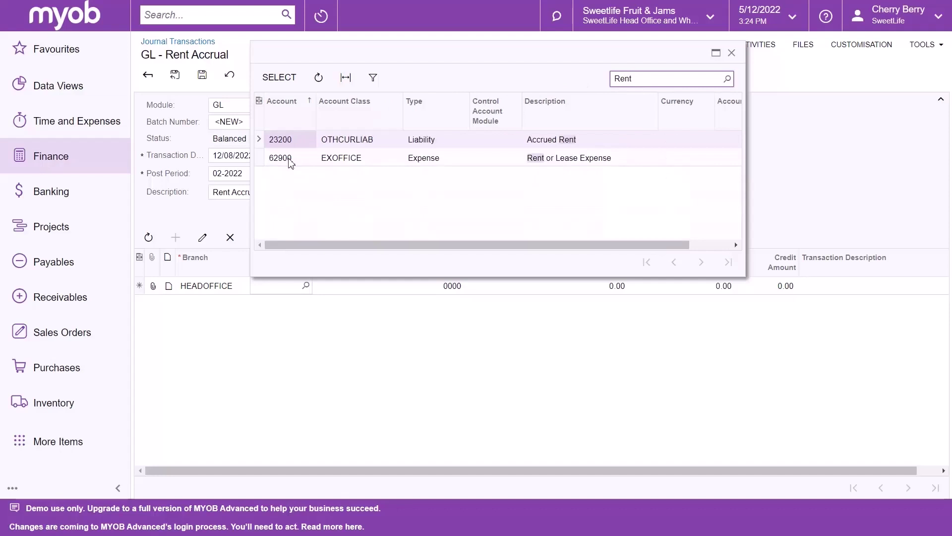
pyautogui.click(289, 159)
pyautogui.click(290, 83)
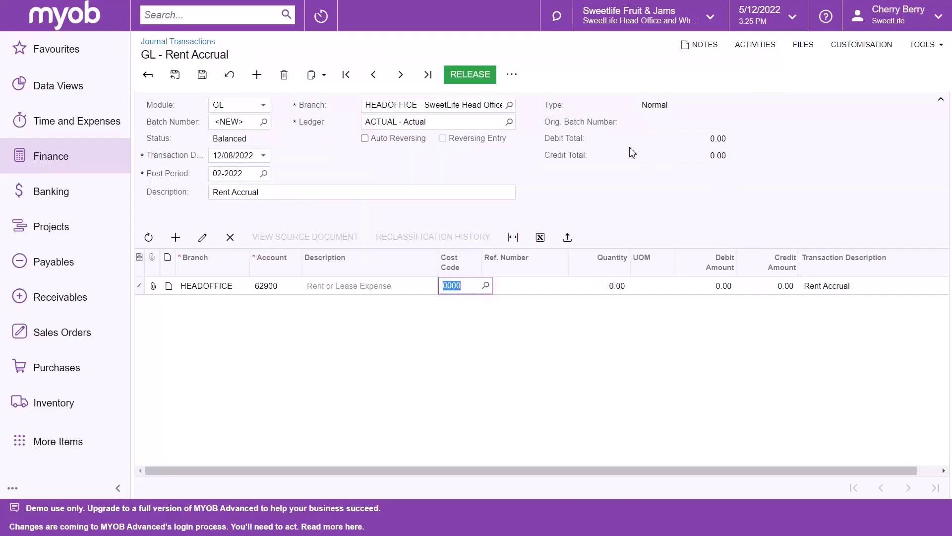
# Set the debit amount of the Rent or Lease Expense line to 1,000
pyautogui.click(730, 286)
pyautogui.write('1,000')
pyautogui.press('Return')
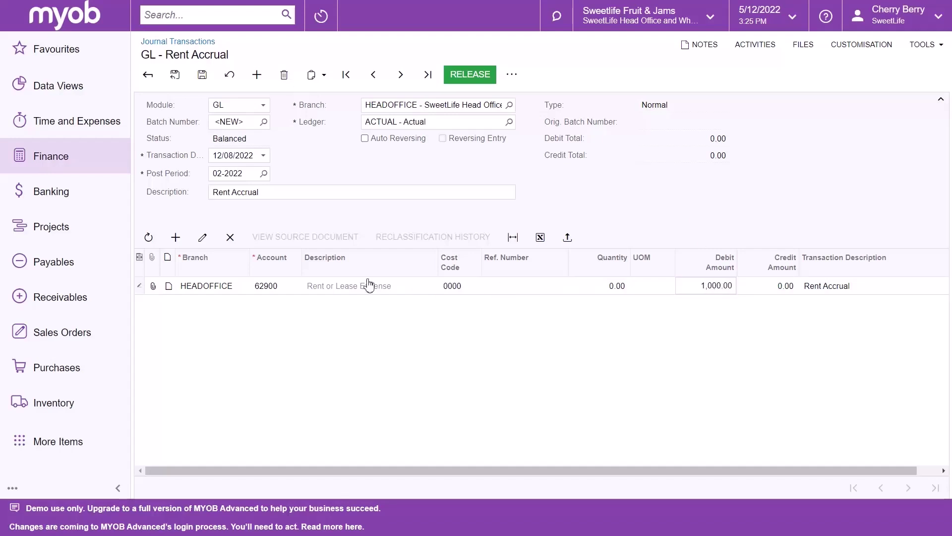
# Add a second journal line for account 23015, Accrued Expenses, and save the Rent Accrual batch
pyautogui.click(183, 246)
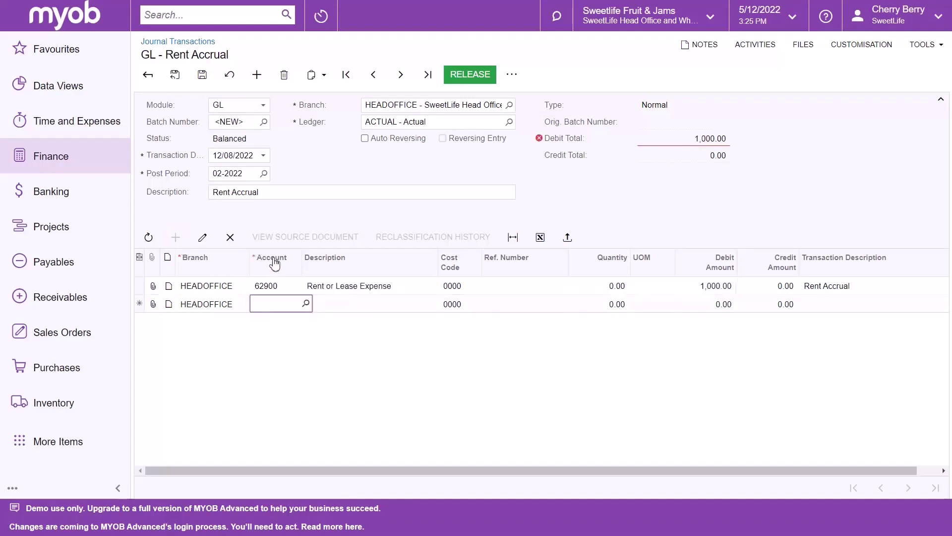
pyautogui.click(306, 303)
pyautogui.write('accrued expenses')
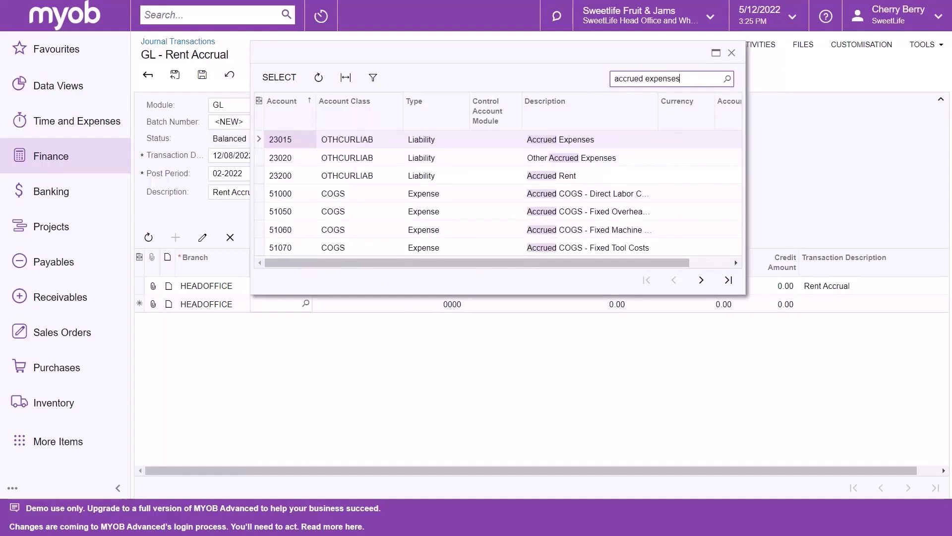
pyautogui.click(291, 79)
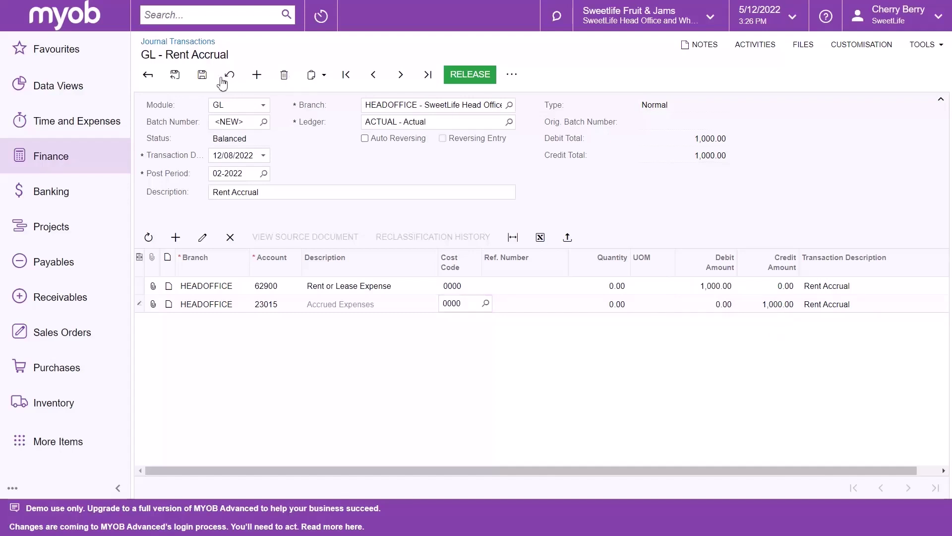
pyautogui.click(202, 75)
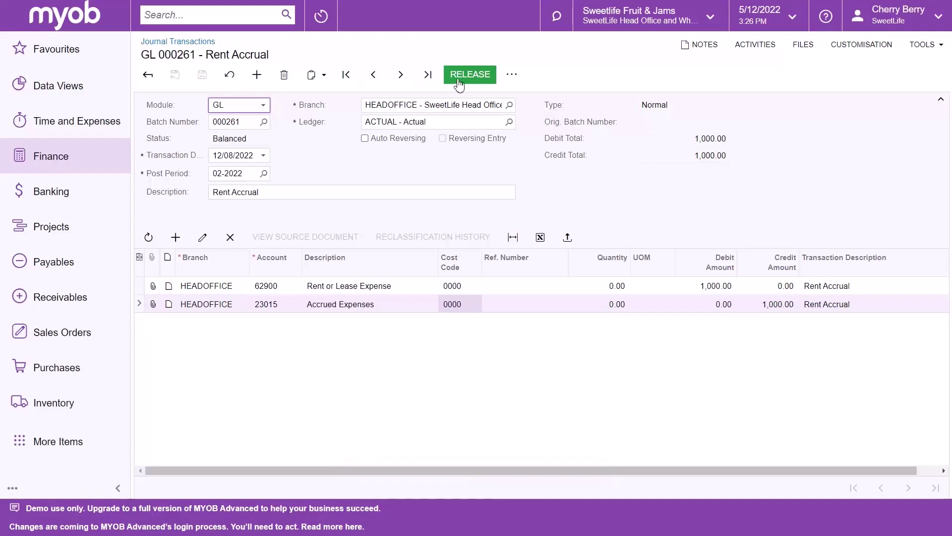
# Add the Rent Accrual batch to a new recurring schedule with start date 1/07/2022 and an execution limit of 12 times
pyautogui.click(511, 76)
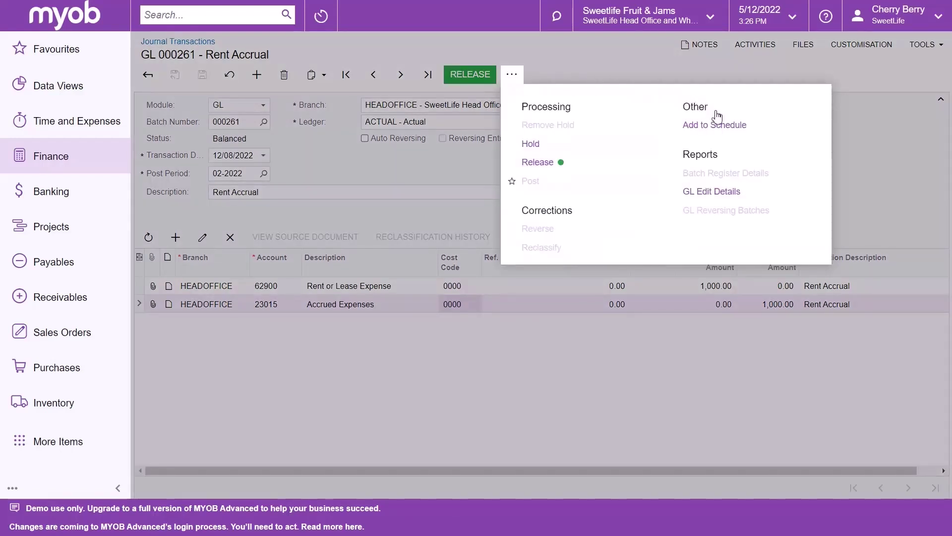
pyautogui.click(721, 127)
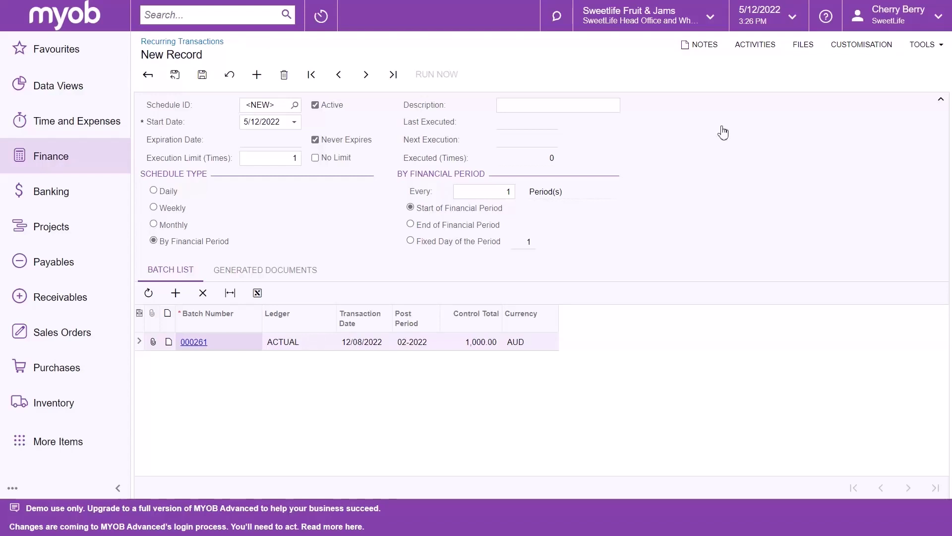
pyautogui.click(294, 122)
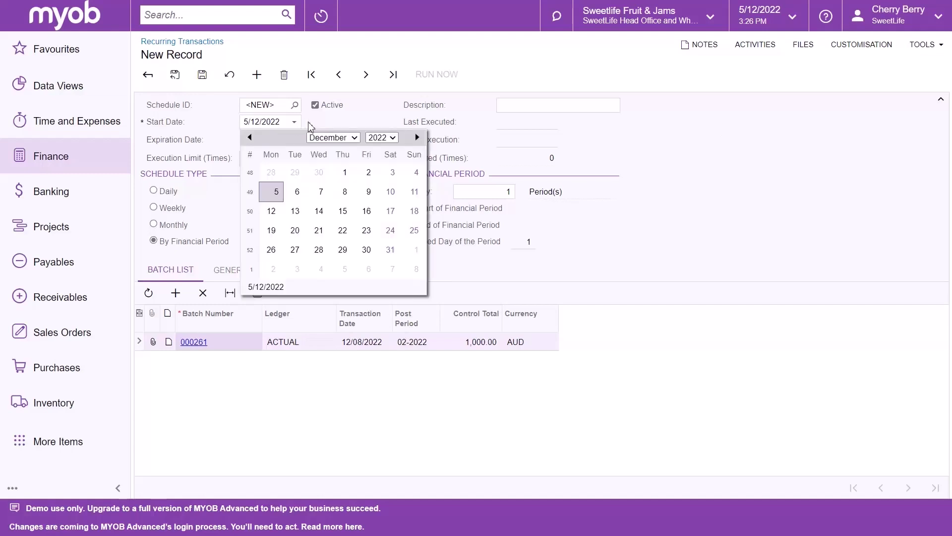
pyautogui.click(347, 138)
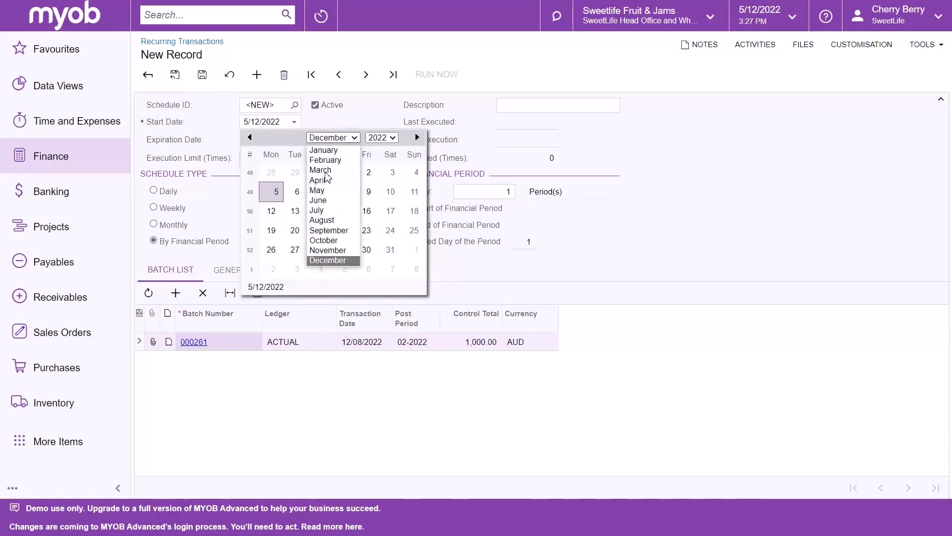
pyautogui.click(325, 211)
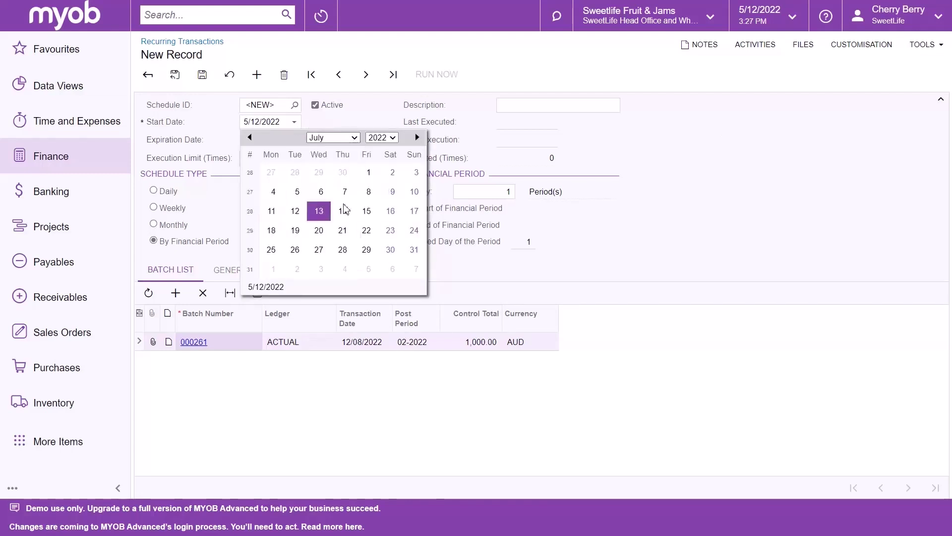
pyautogui.click(368, 173)
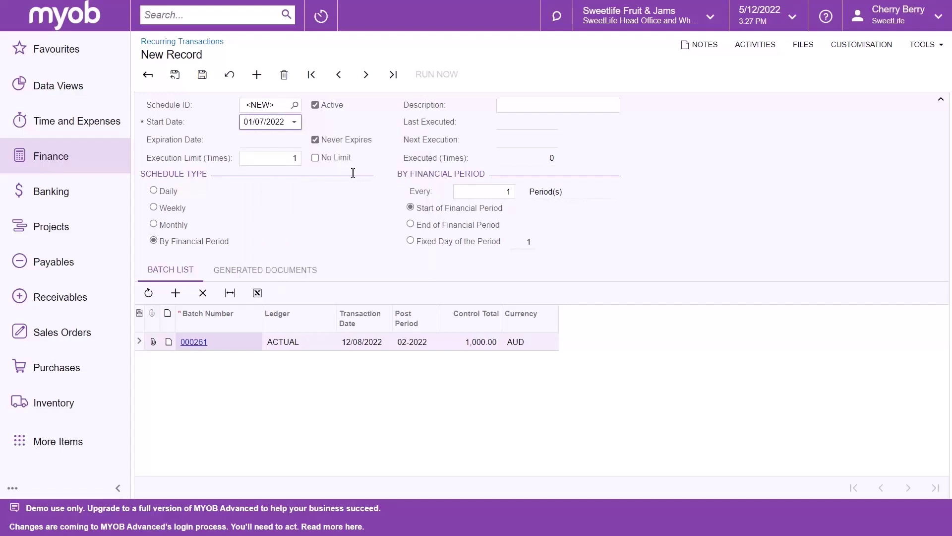
pyautogui.click(297, 158)
pyautogui.write('12')
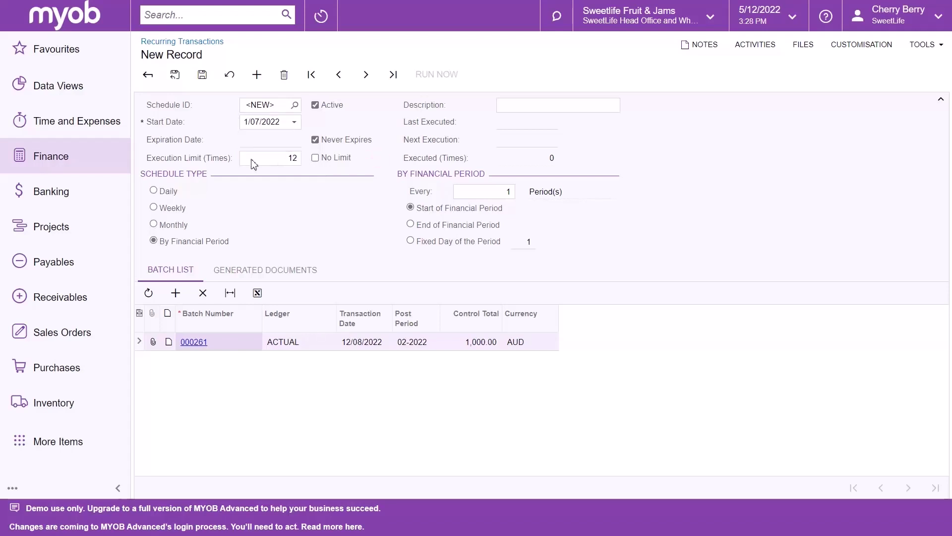
# Set the schedule type to Monthly on day 31 and save the recurring transaction
pyautogui.click(153, 224)
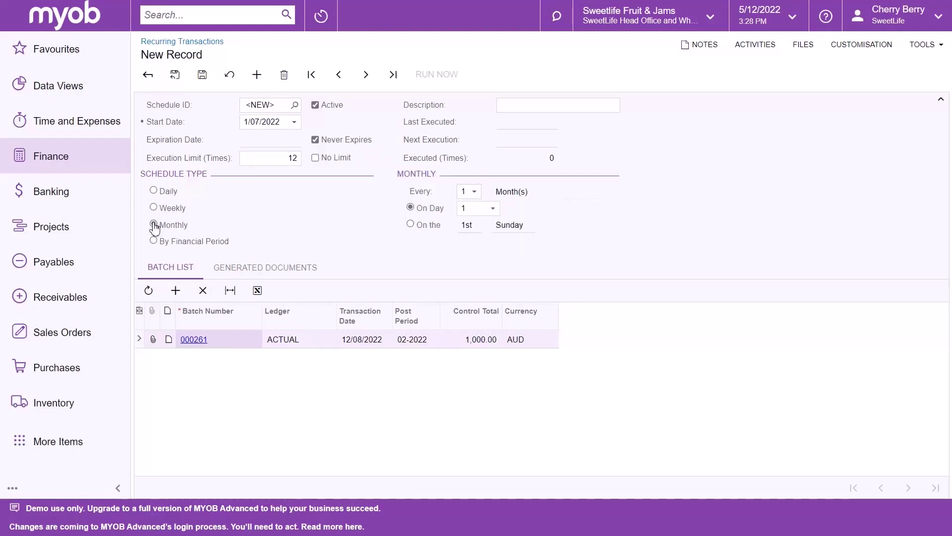
pyautogui.click(490, 210)
pyautogui.scroll(-3, 486, 280)
pyautogui.scroll(-1, 484, 282)
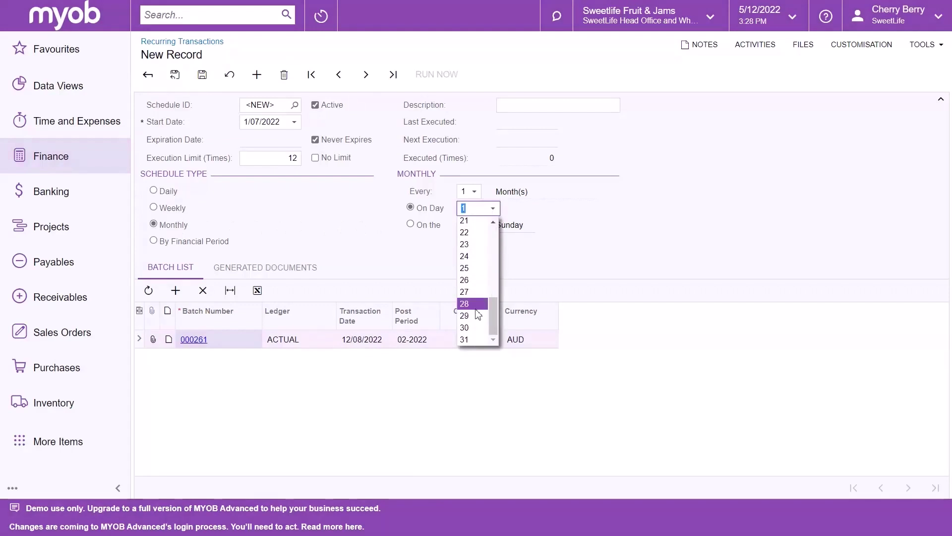
pyautogui.click(466, 339)
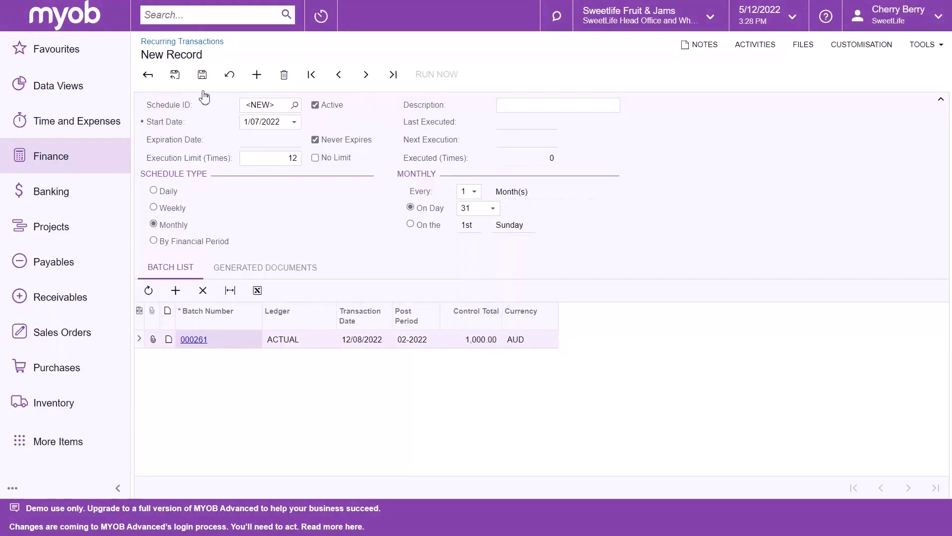
pyautogui.click(202, 75)
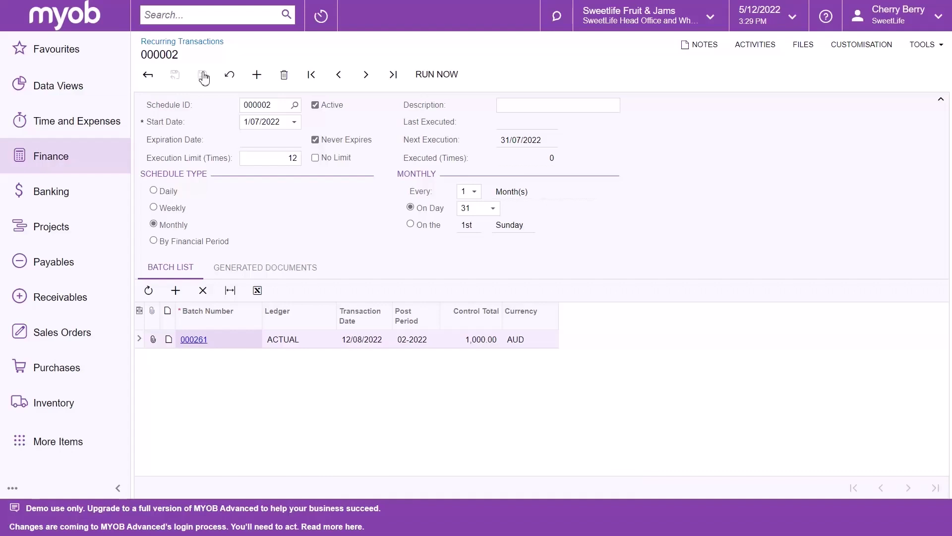
# Open the Generate Recurring Transactions process in the Finance workspace
pyautogui.click(51, 161)
pyautogui.click(472, 457)
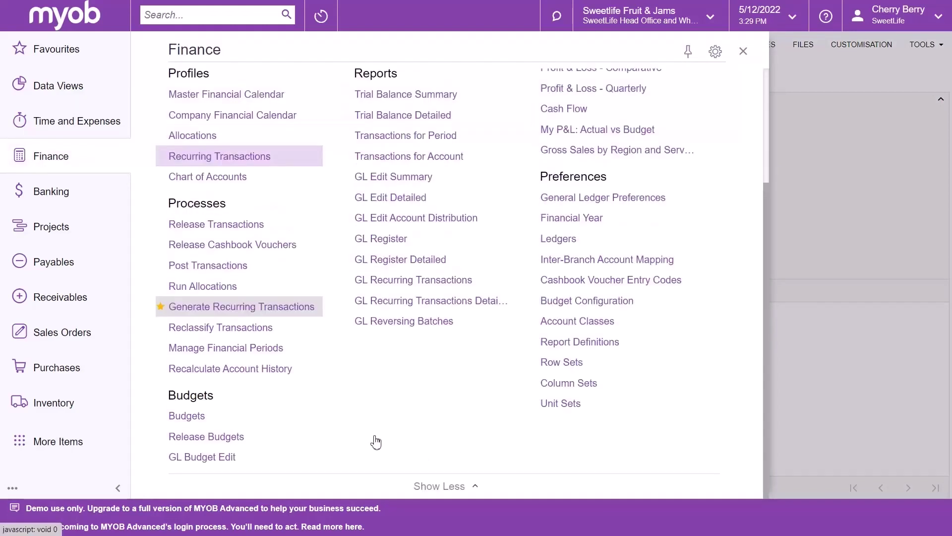
pyautogui.click(311, 313)
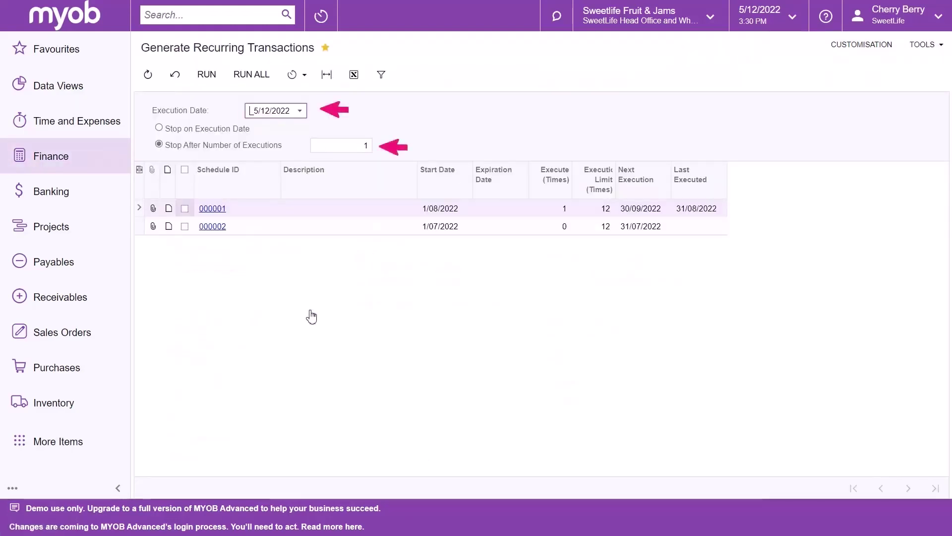
# Set the execution date to 31/07/2022 and run the schedule that starts on 1/07/2022
pyautogui.click(300, 111)
pyautogui.click(361, 127)
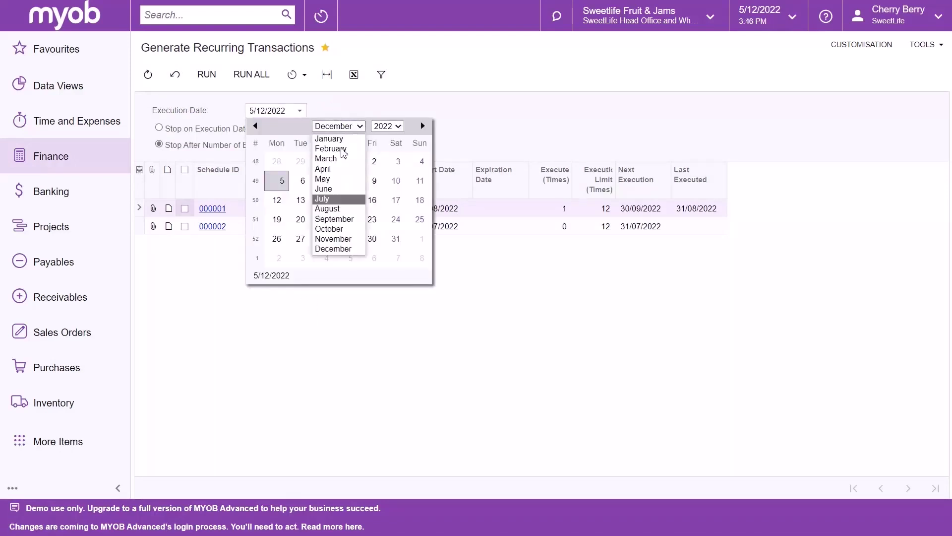
pyautogui.click(338, 199)
pyautogui.click(421, 239)
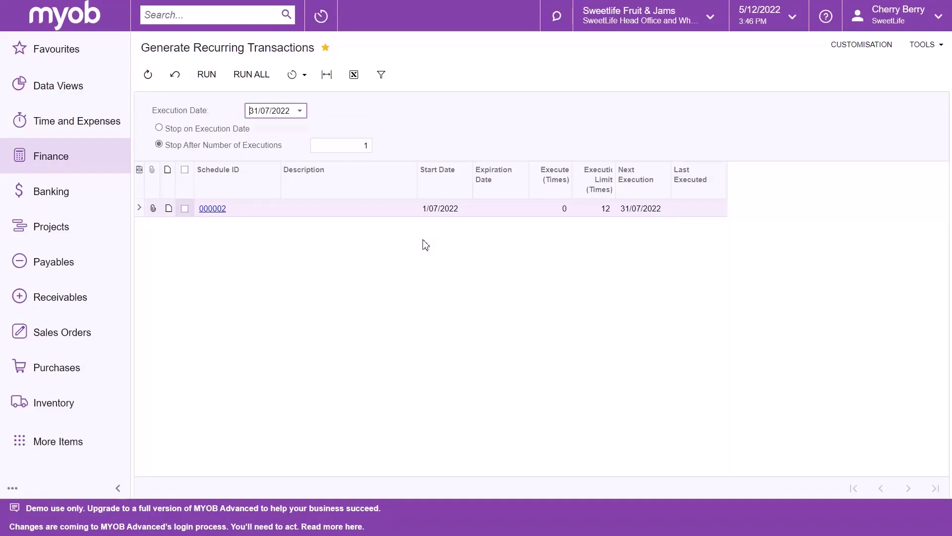
pyautogui.click(184, 208)
pyautogui.click(206, 75)
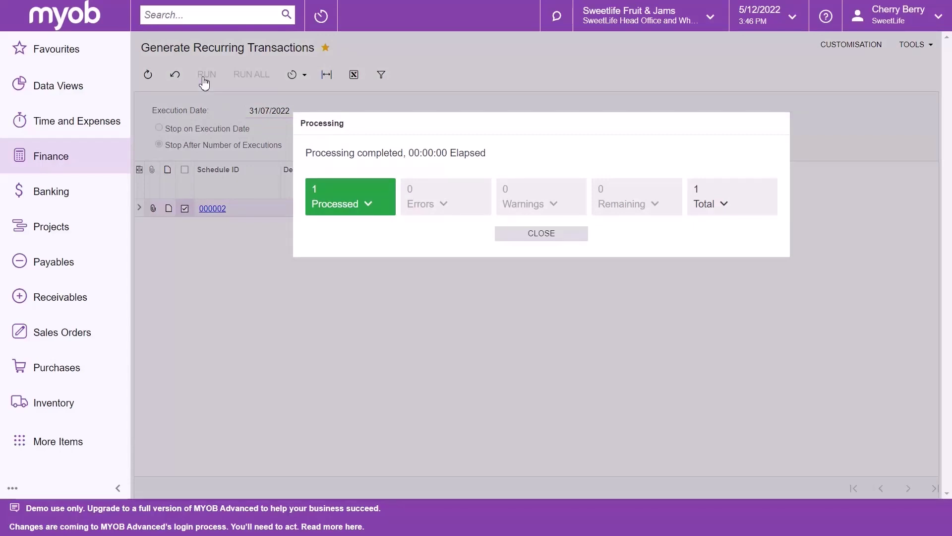
# Examine the processed schedule's record and its generated documents, then close the record window
pyautogui.click(370, 205)
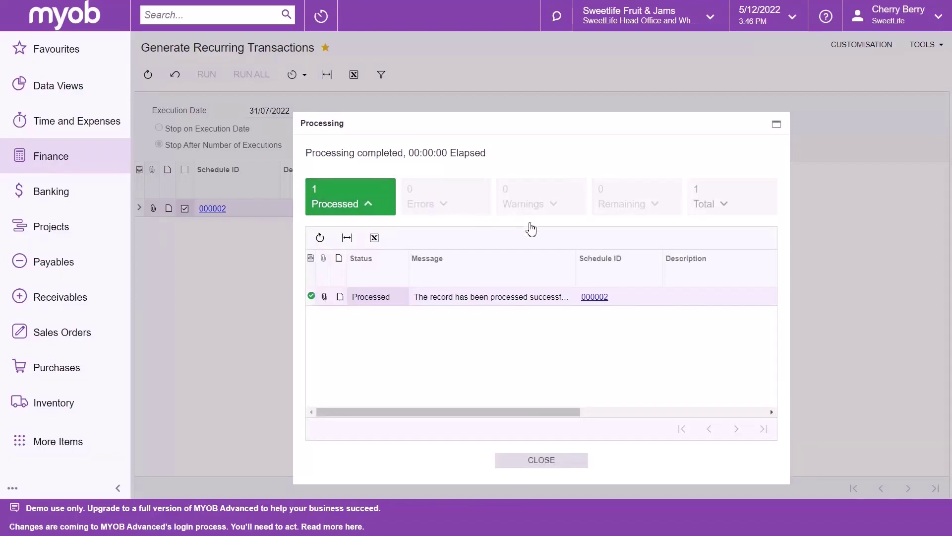
pyautogui.click(593, 298)
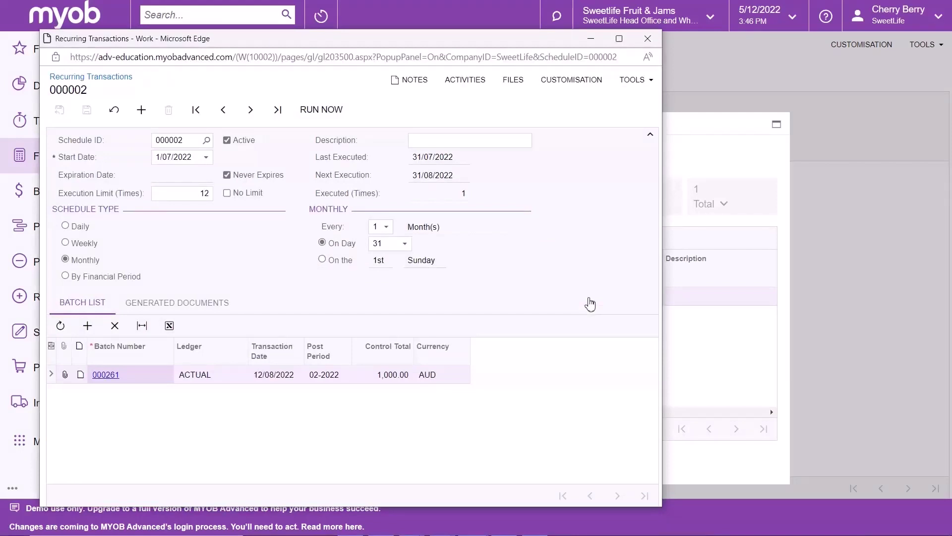
pyautogui.click(188, 303)
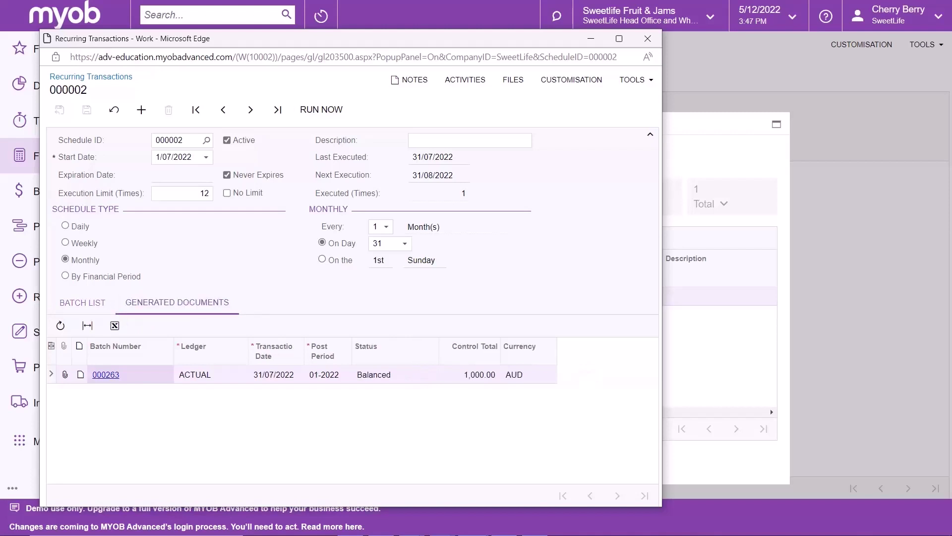
pyautogui.click(647, 38)
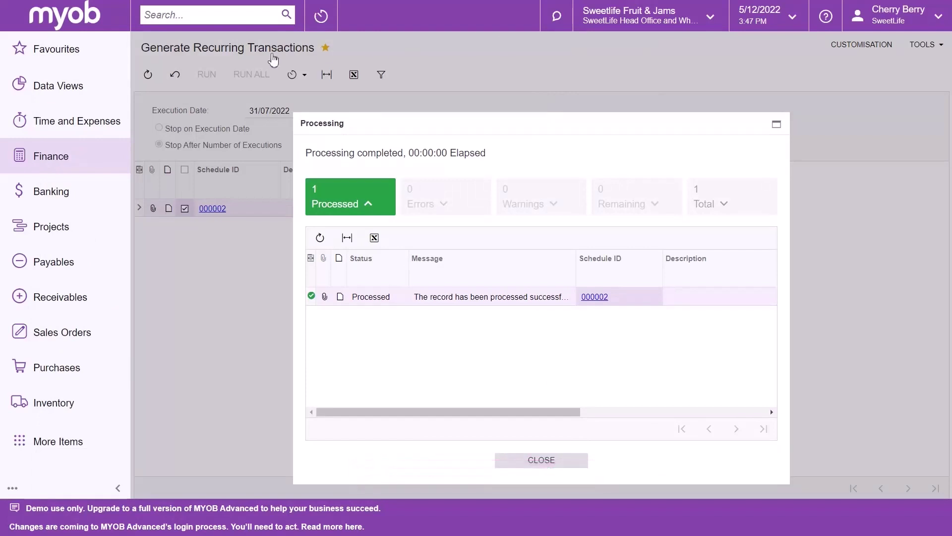
# Release the generated Rent Accrual batch through the Release Transactions process in Finance
pyautogui.click(60, 159)
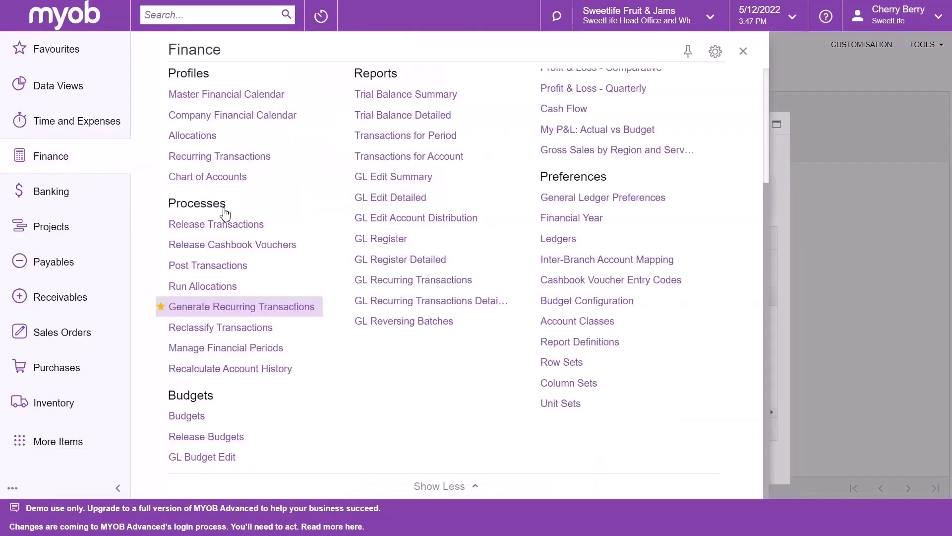
pyautogui.click(228, 226)
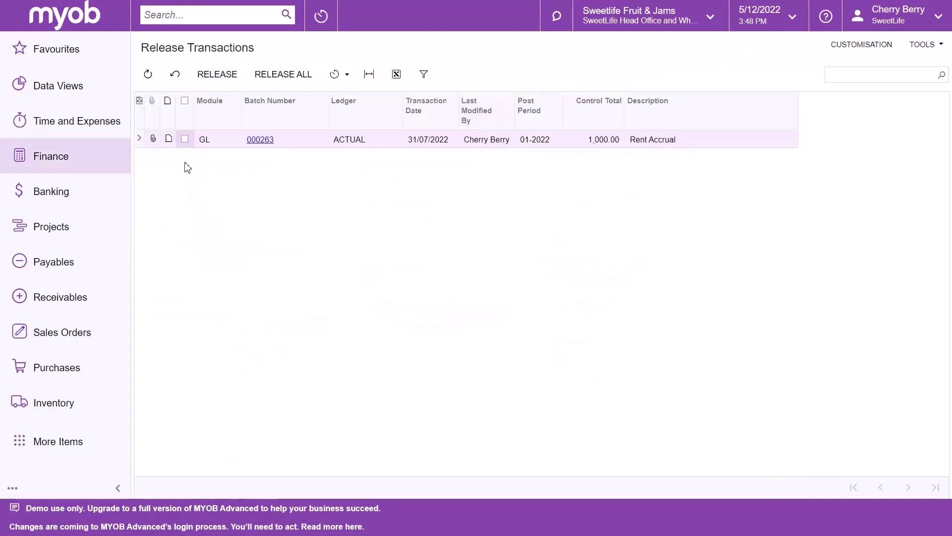
pyautogui.click(184, 139)
pyautogui.click(228, 77)
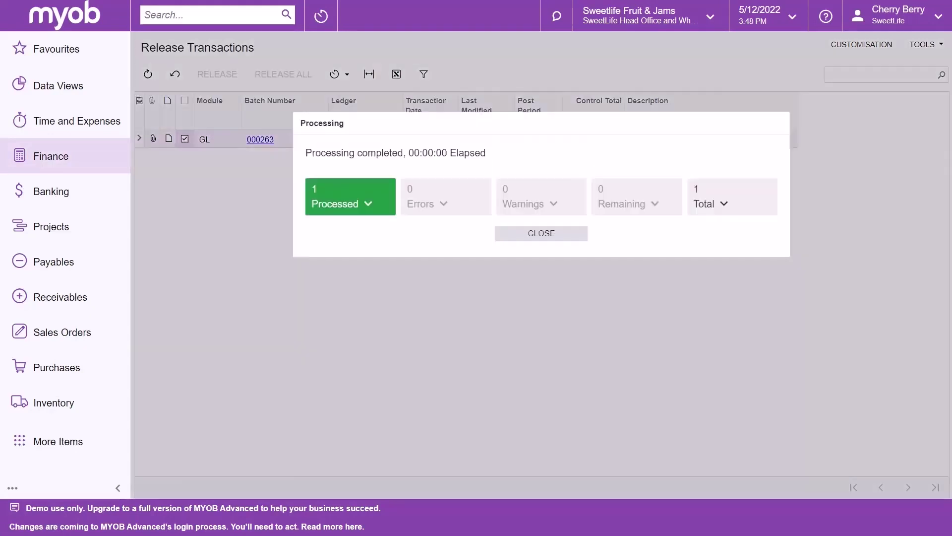